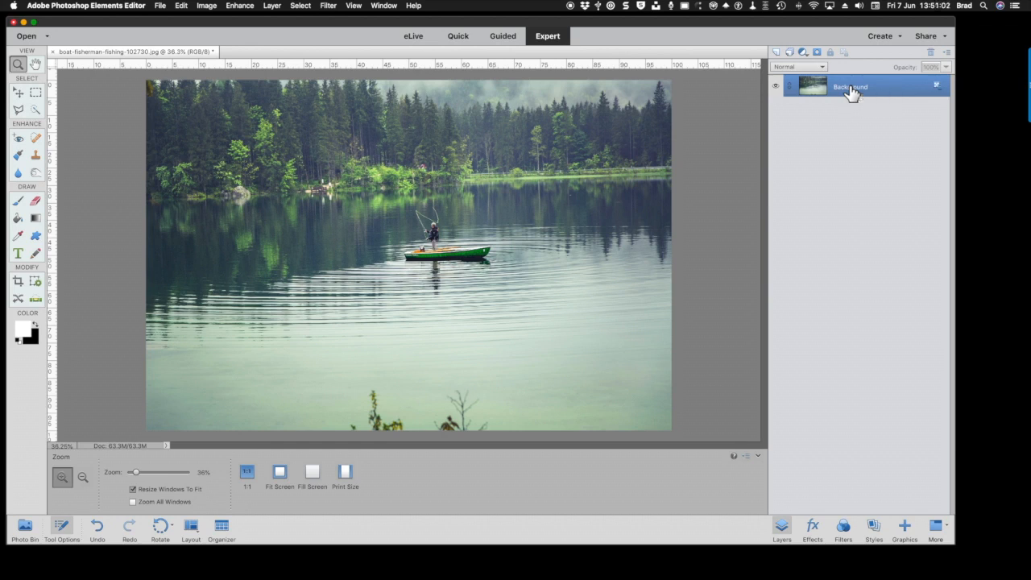
Duplicate the Background layer as "Background copy" and hide the original Background layer
{"action": "right_click", "coordinate": [851, 89]}
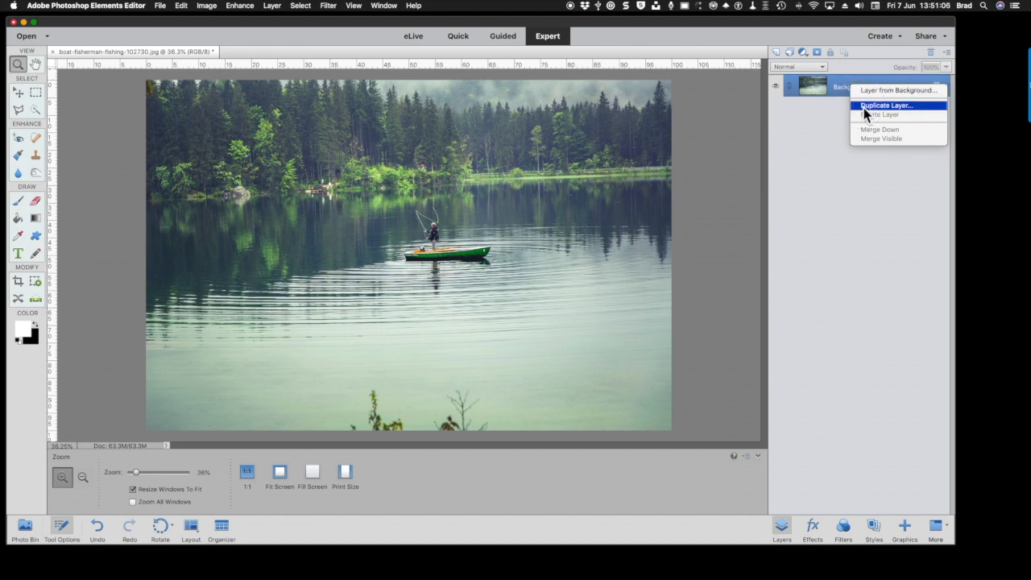
{"action": "left_click", "coordinate": [864, 113]}
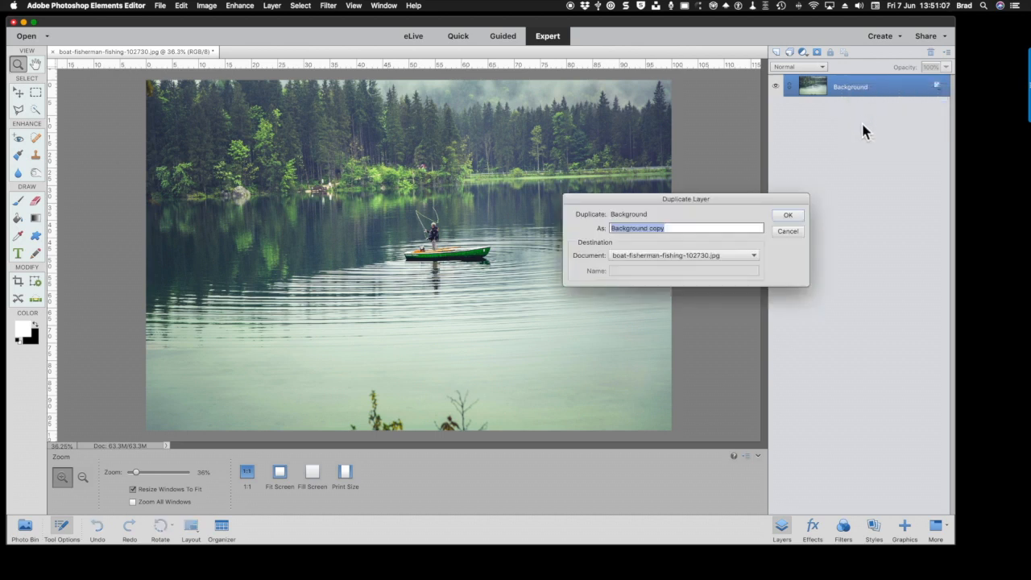
{"action": "left_click", "coordinate": [787, 215]}
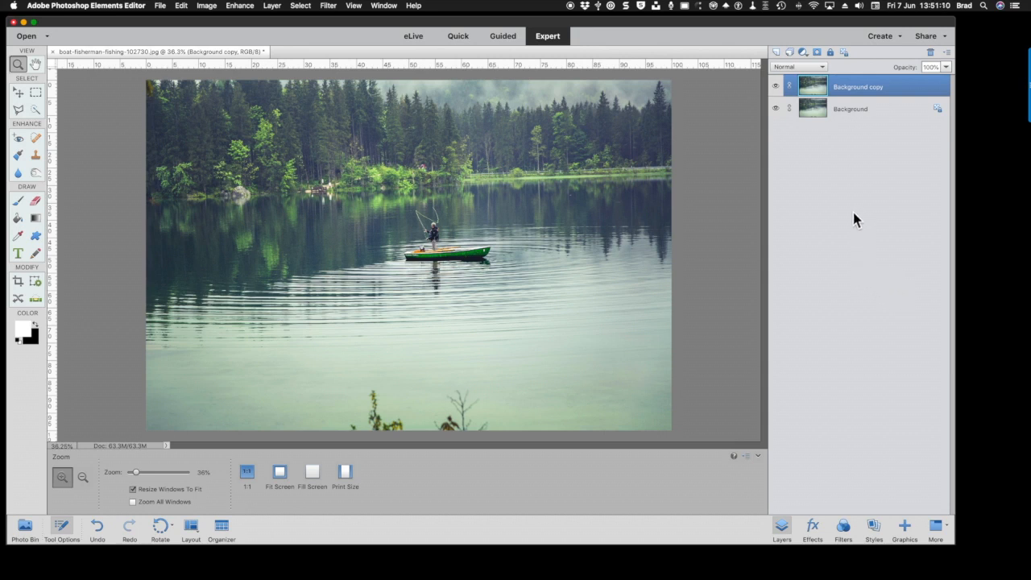
{"action": "left_click", "coordinate": [776, 109]}
Straighten the Background copy by rotating it about 1.05 degrees and scaling it to about 103.2% so it fills the canvas corners
{"action": "key", "text": "super+t"}
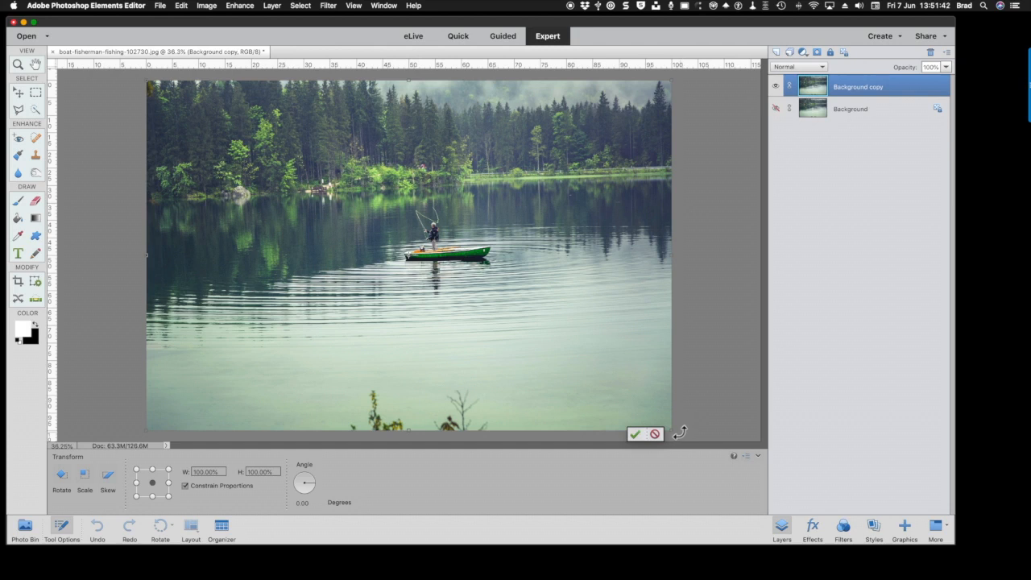
{"action": "left_click_drag", "start_coordinate": [681, 432], "coordinate": [677, 434]}
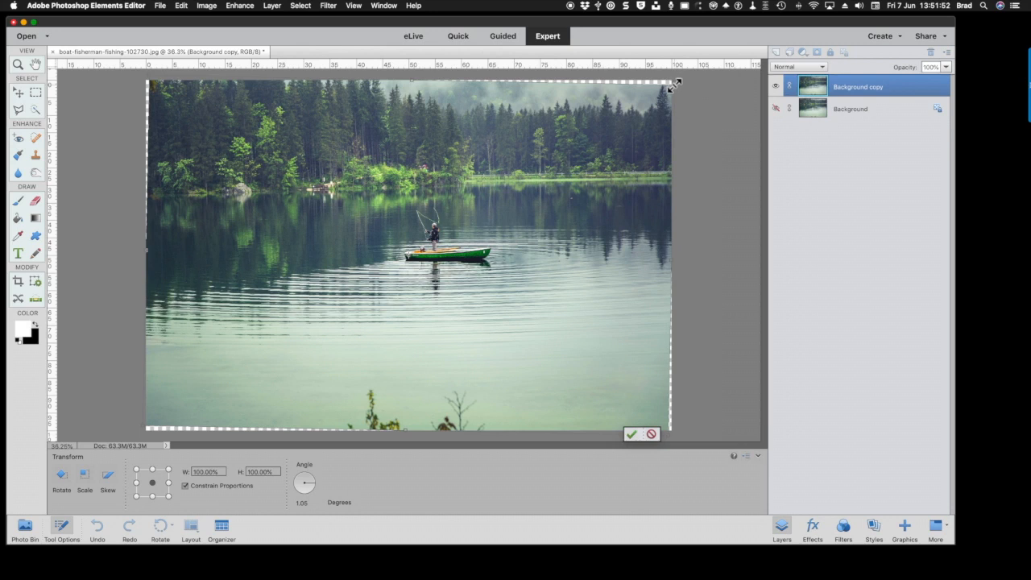
{"action": "left_click_drag", "start_coordinate": [676, 83], "coordinate": [684, 83]}
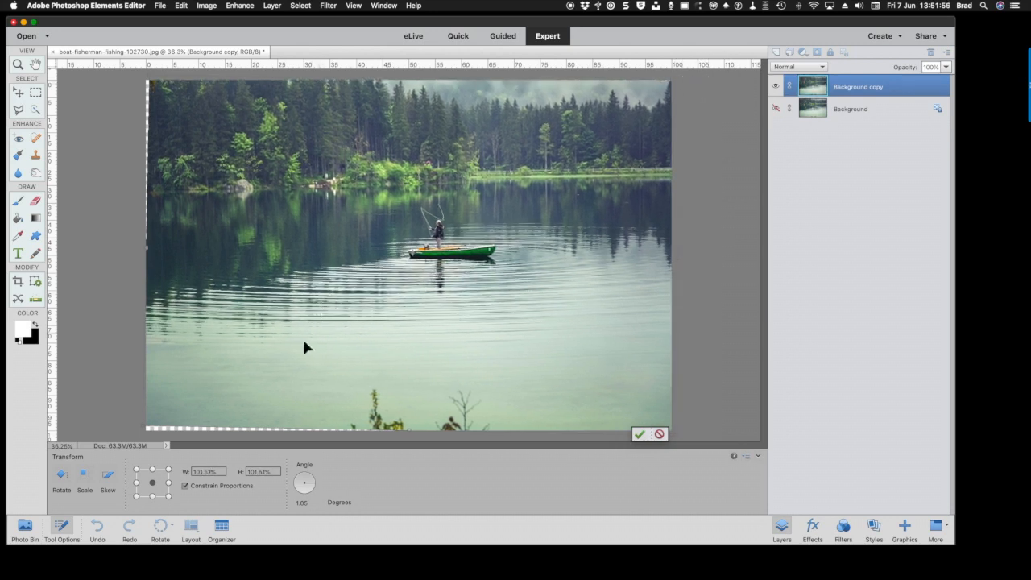
{"action": "left_click_drag", "start_coordinate": [142, 424], "coordinate": [133, 433]}
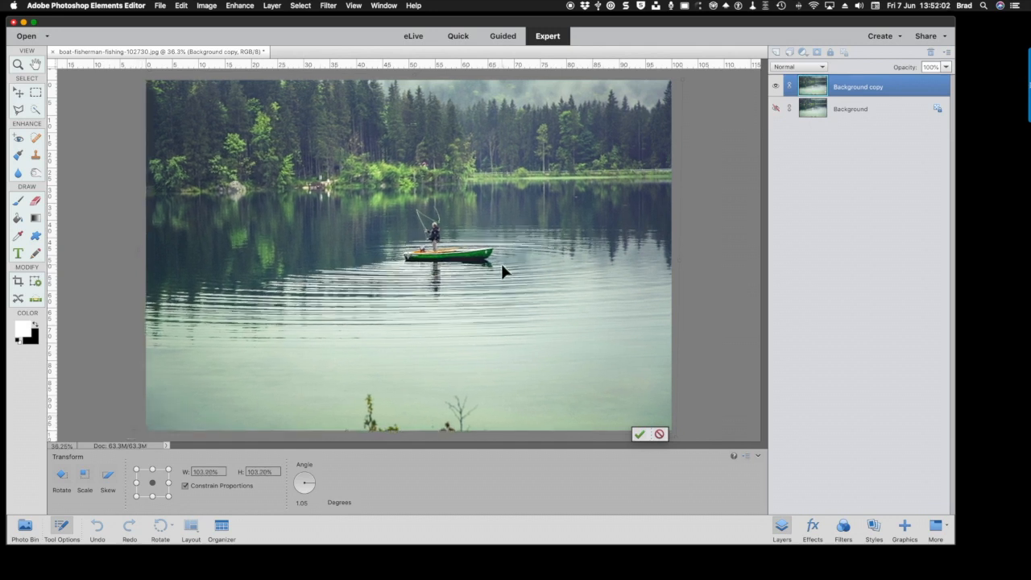
{"action": "left_click", "coordinate": [638, 434]}
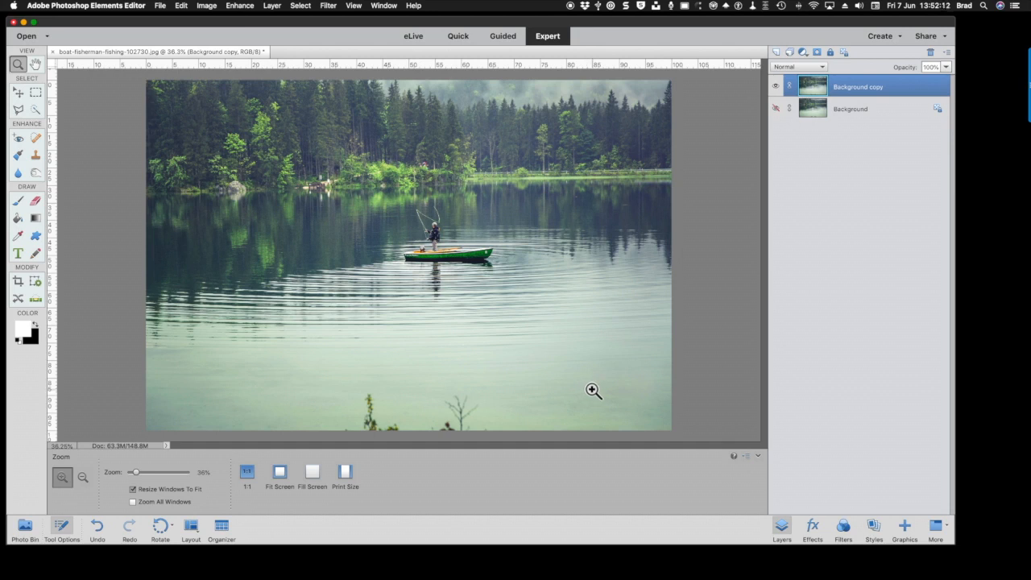
Crop the photo to remove the plants along the bottom and a narrow strip on the right, keeping the full top edge
{"action": "left_click", "coordinate": [19, 282]}
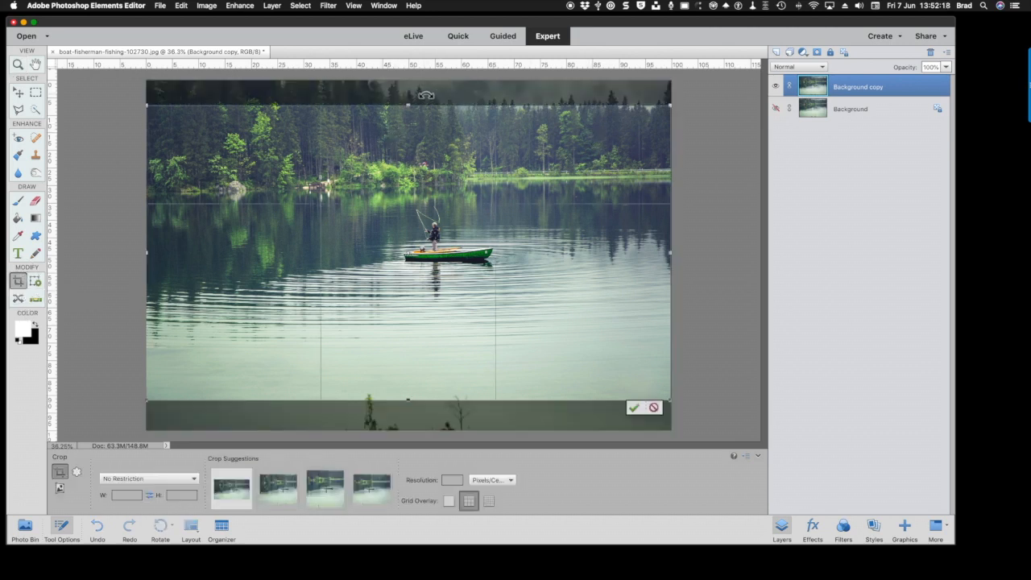
{"action": "left_click_drag", "start_coordinate": [408, 102], "coordinate": [409, 81]}
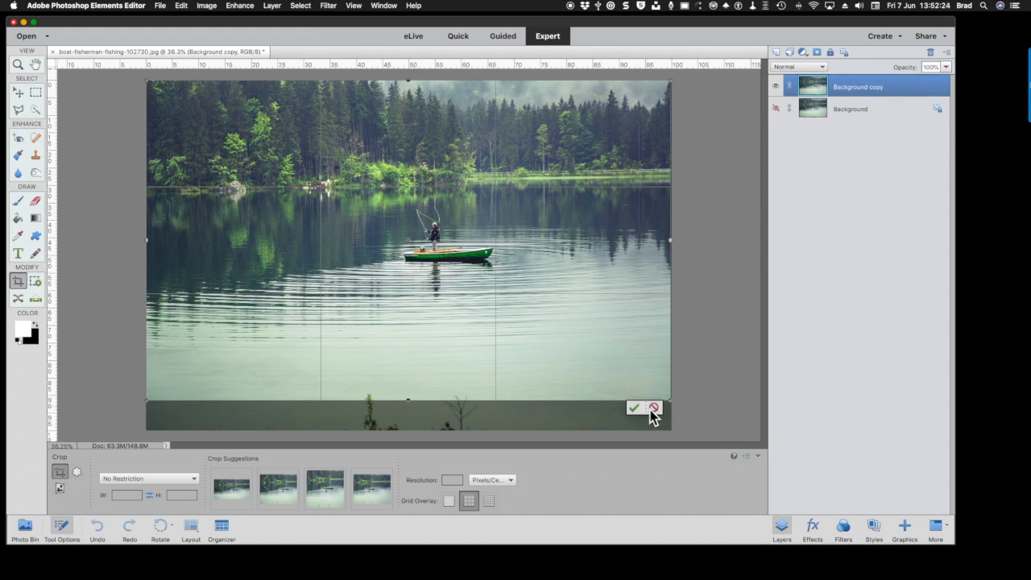
{"action": "left_click_drag", "start_coordinate": [670, 239], "coordinate": [618, 237]}
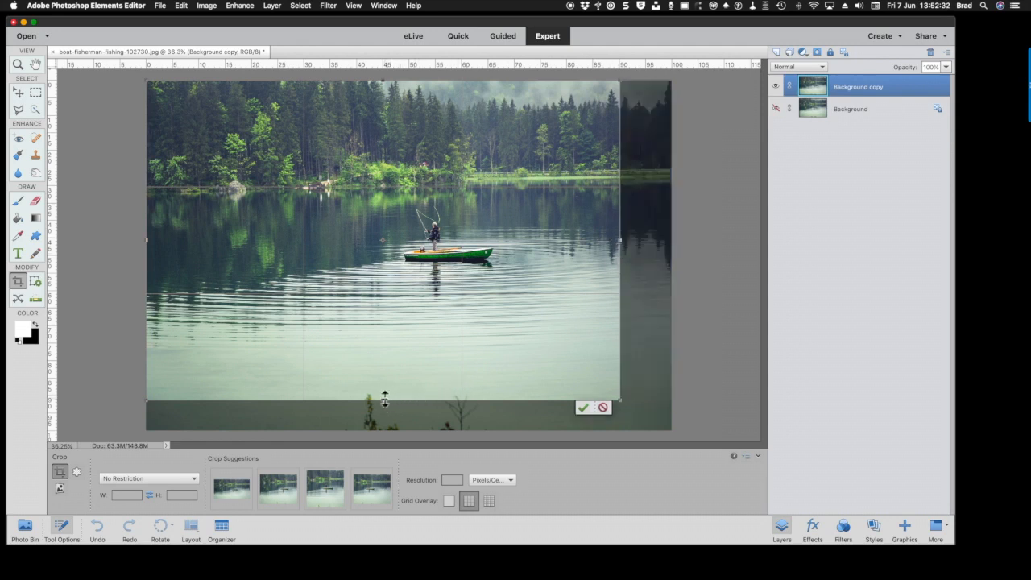
{"action": "left_click_drag", "start_coordinate": [385, 398], "coordinate": [385, 386]}
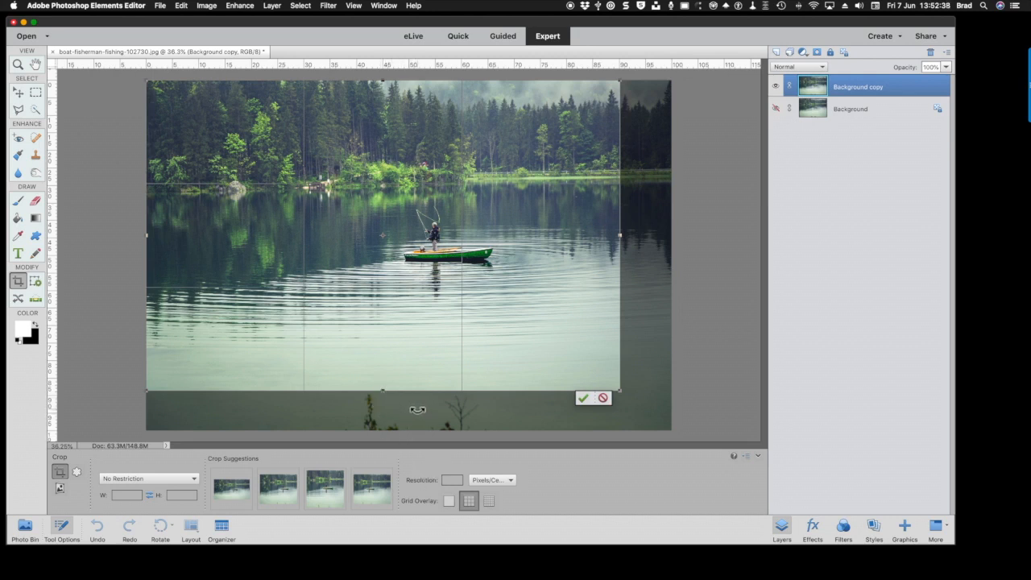
{"action": "left_click", "coordinate": [581, 398]}
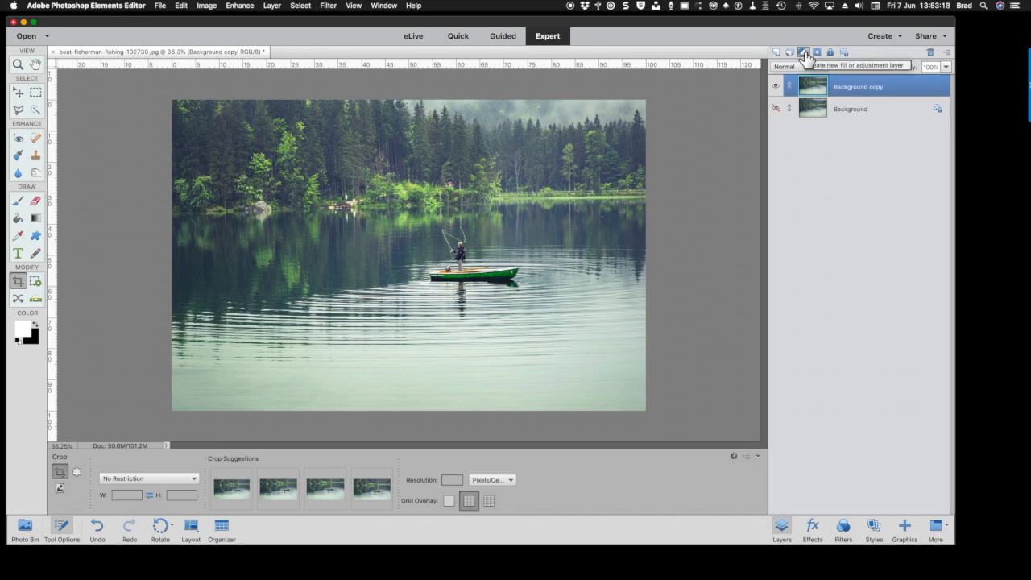
Add a Levels adjustment layer above the Background copy and apply the automatic RGB correction
{"action": "left_click", "coordinate": [803, 53]}
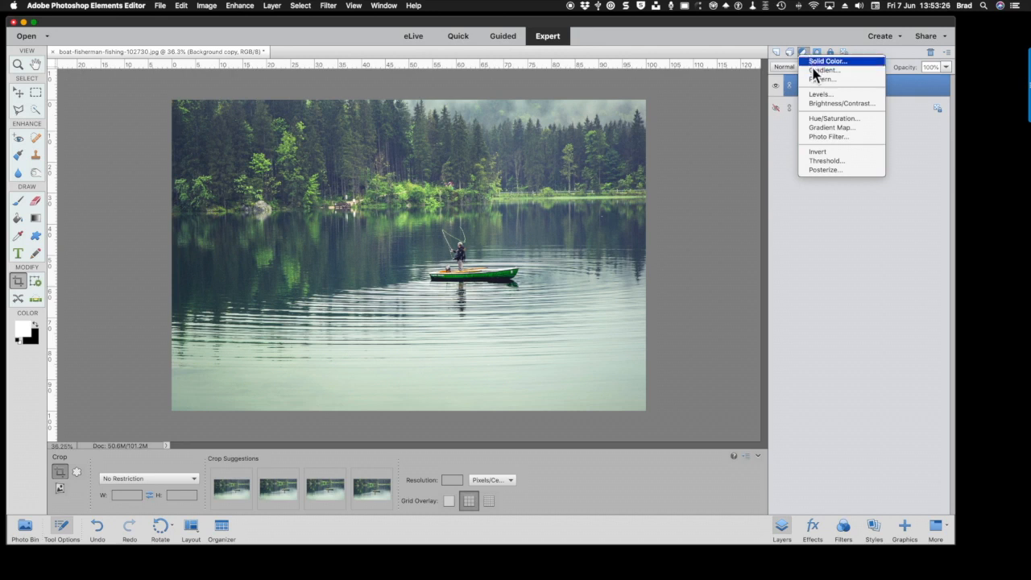
{"action": "left_click", "coordinate": [813, 95]}
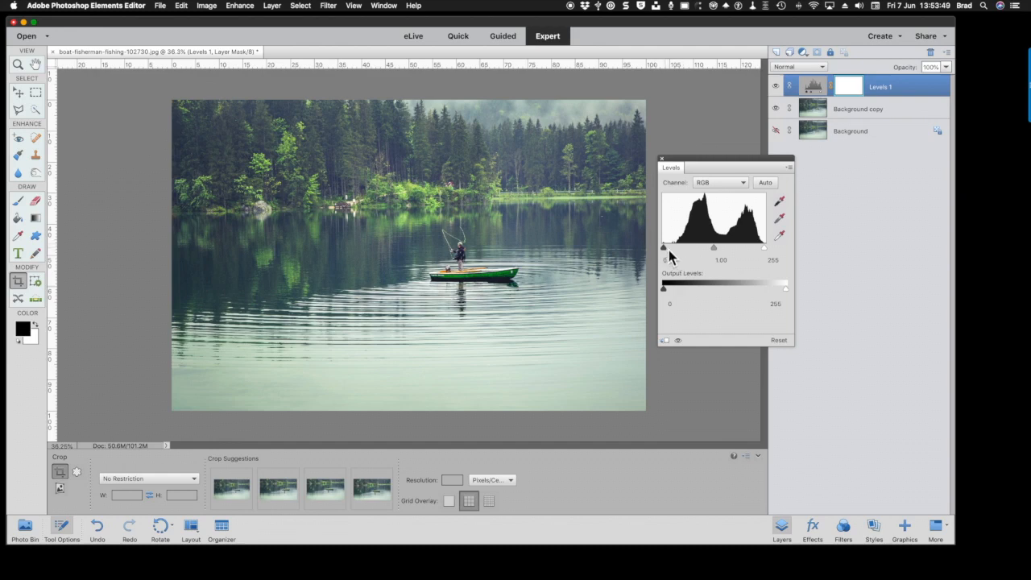
{"action": "mouse_move", "coordinate": [665, 249]}
{"action": "left_mouse_down"}
{"action": "mouse_move", "coordinate": [702, 259]}
{"action": "mouse_move", "coordinate": [651, 258]}
{"action": "left_mouse_up"}
{"action": "left_click", "coordinate": [769, 187]}
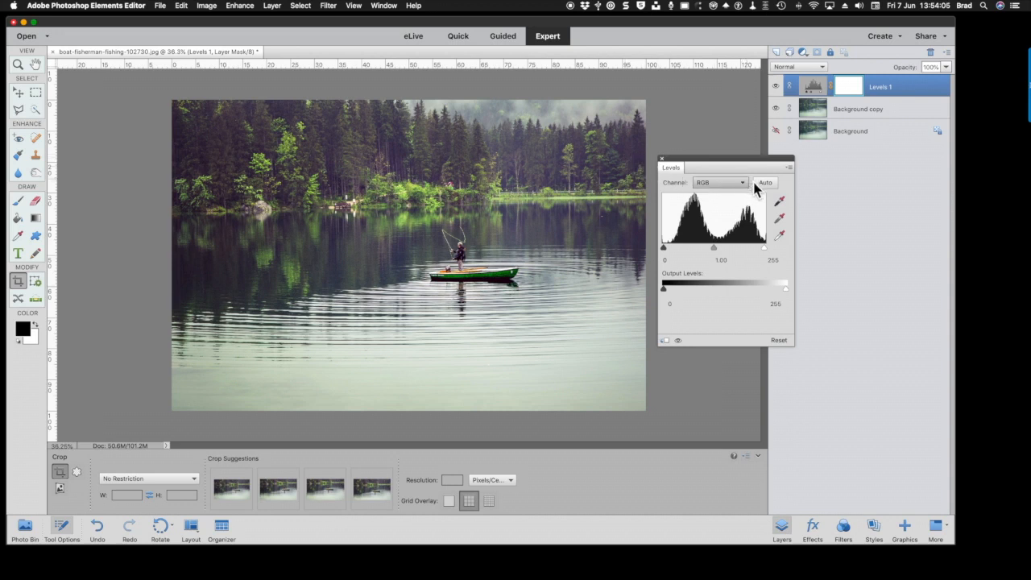
{"action": "left_click", "coordinate": [663, 160]}
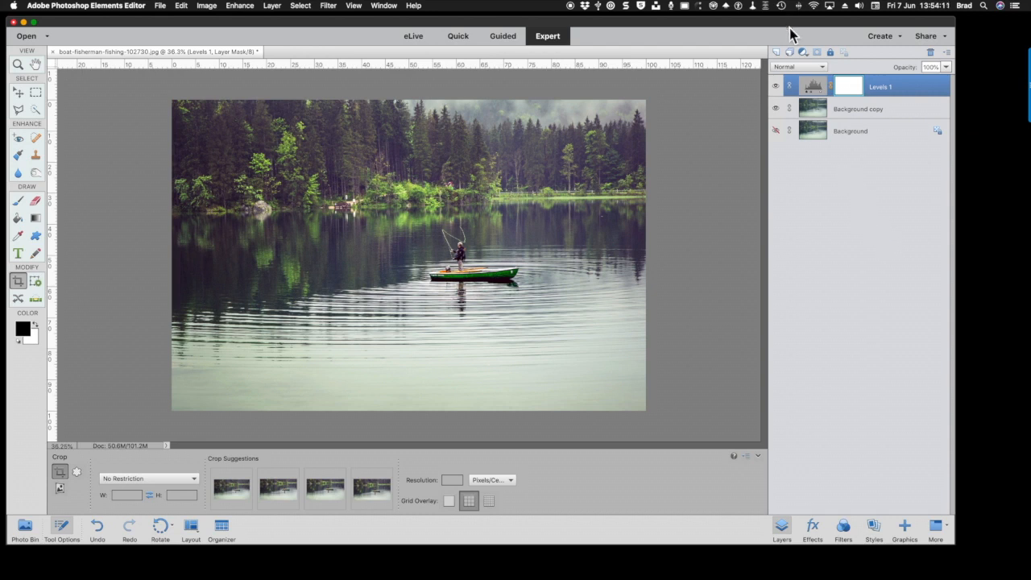
Add a Brightness/Contrast adjustment layer with brightness -8 and contrast 63
{"action": "left_click", "coordinate": [803, 52]}
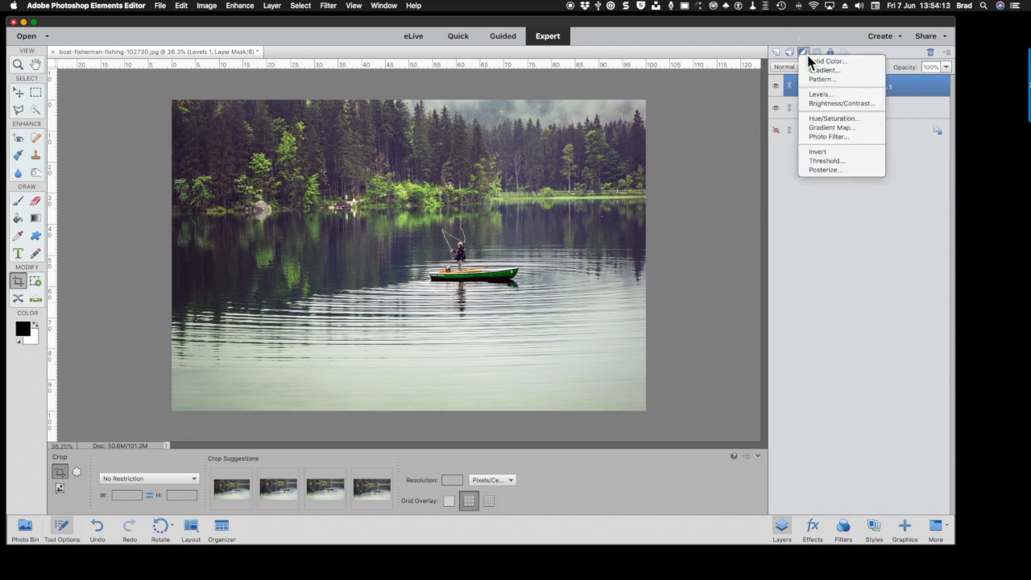
{"action": "left_click", "coordinate": [816, 105]}
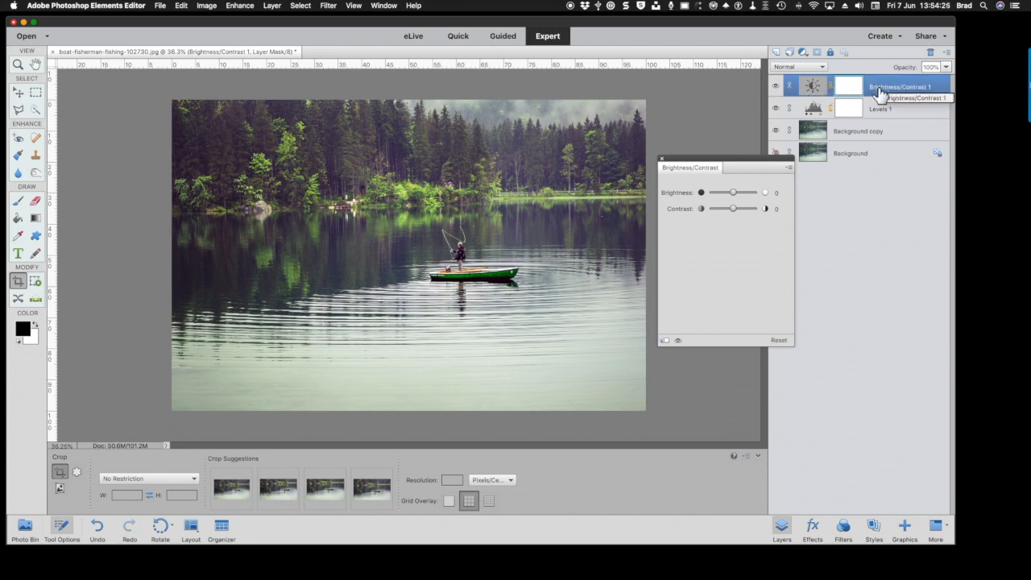
{"action": "mouse_move", "coordinate": [733, 209]}
{"action": "left_mouse_down"}
{"action": "mouse_move", "coordinate": [756, 213]}
{"action": "mouse_move", "coordinate": [733, 201]}
{"action": "left_mouse_up"}
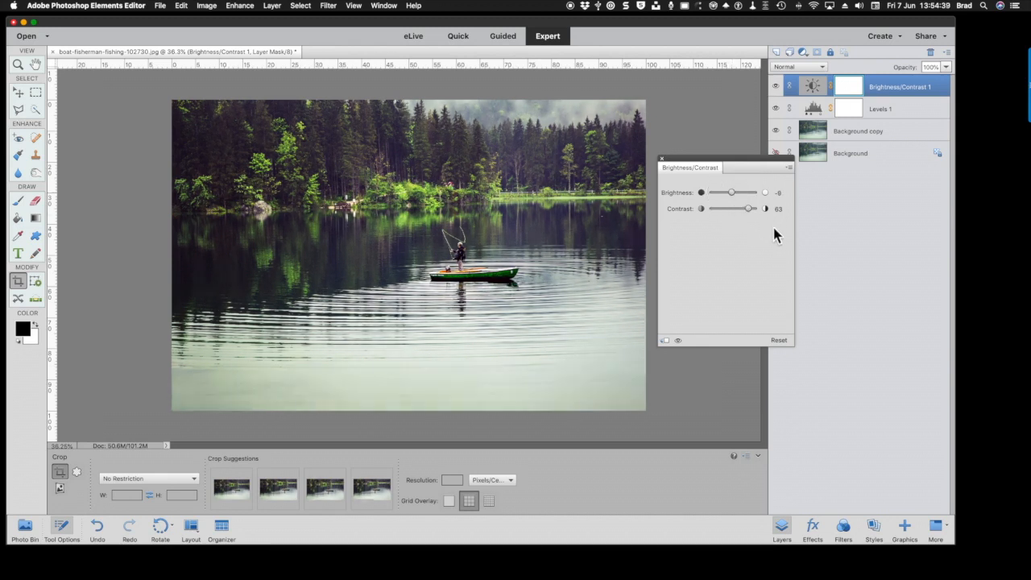
{"action": "left_click", "coordinate": [662, 158]}
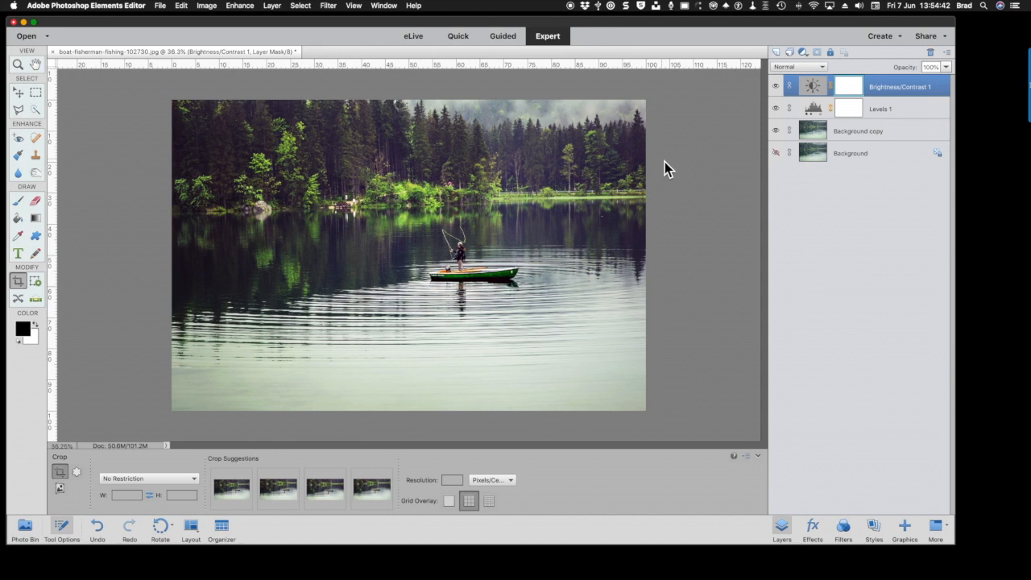
Add a Hue/Saturation adjustment layer and moderately raise the saturation of the Greens channel only
{"action": "left_click", "coordinate": [803, 51]}
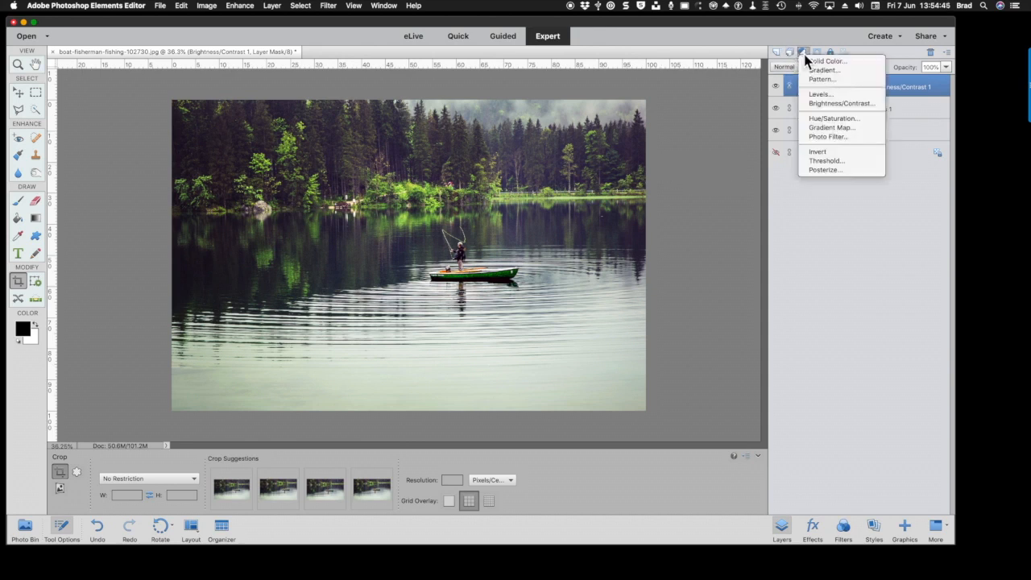
{"action": "left_click", "coordinate": [821, 121]}
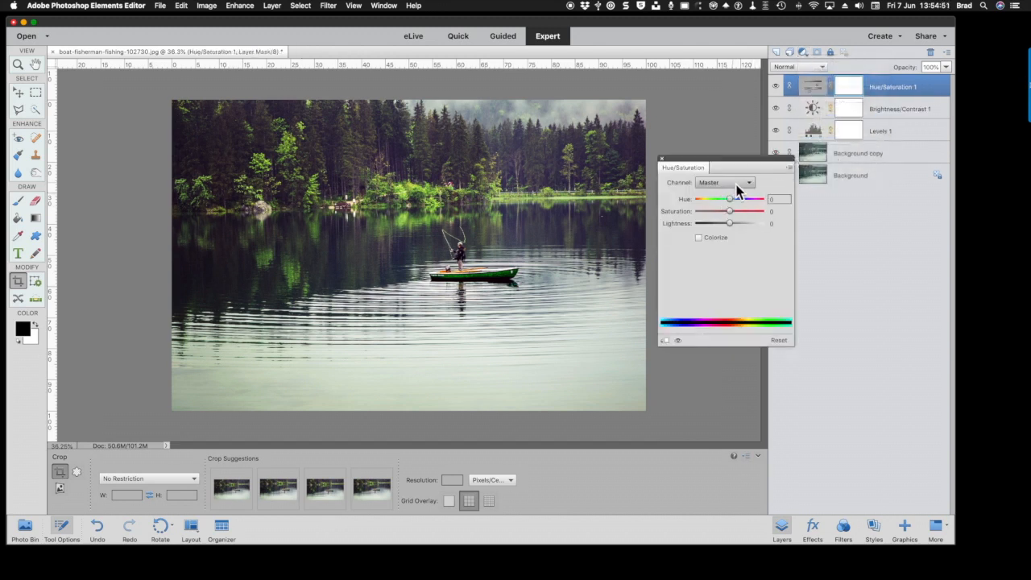
{"action": "left_click", "coordinate": [739, 188]}
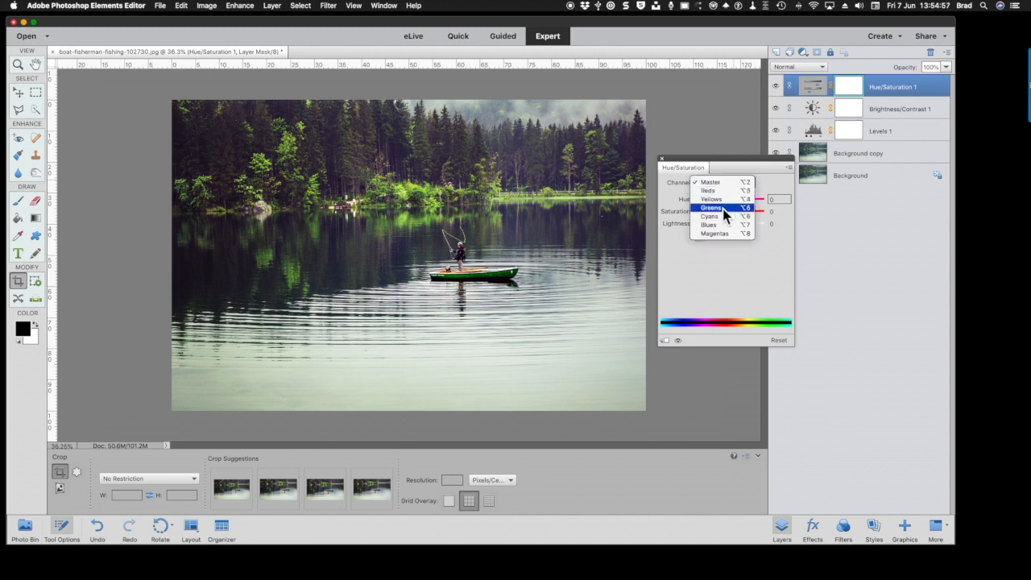
{"action": "left_click", "coordinate": [724, 208]}
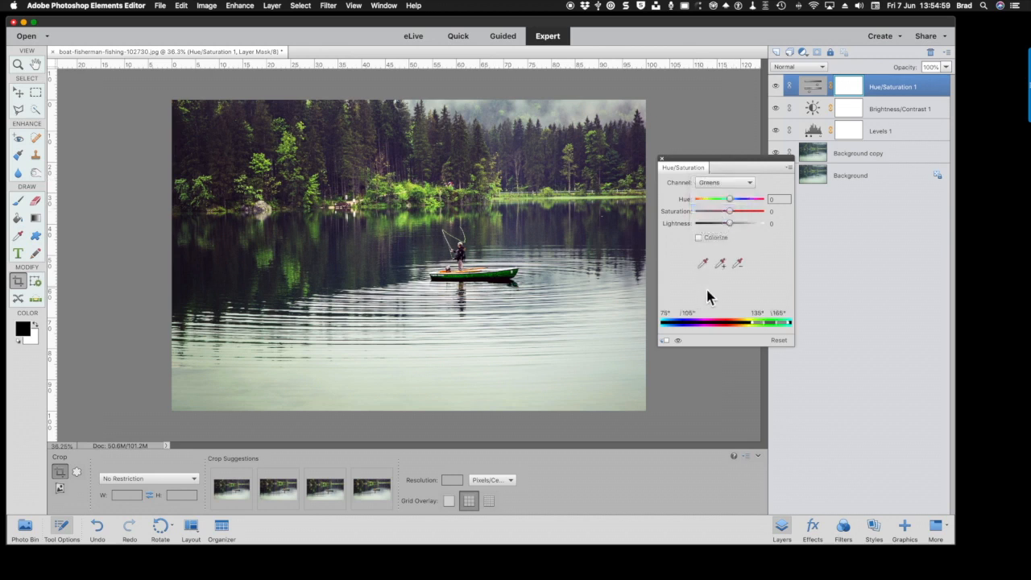
{"action": "left_click", "coordinate": [732, 212]}
{"action": "left_click_drag", "start_coordinate": [734, 213], "coordinate": [739, 216]}
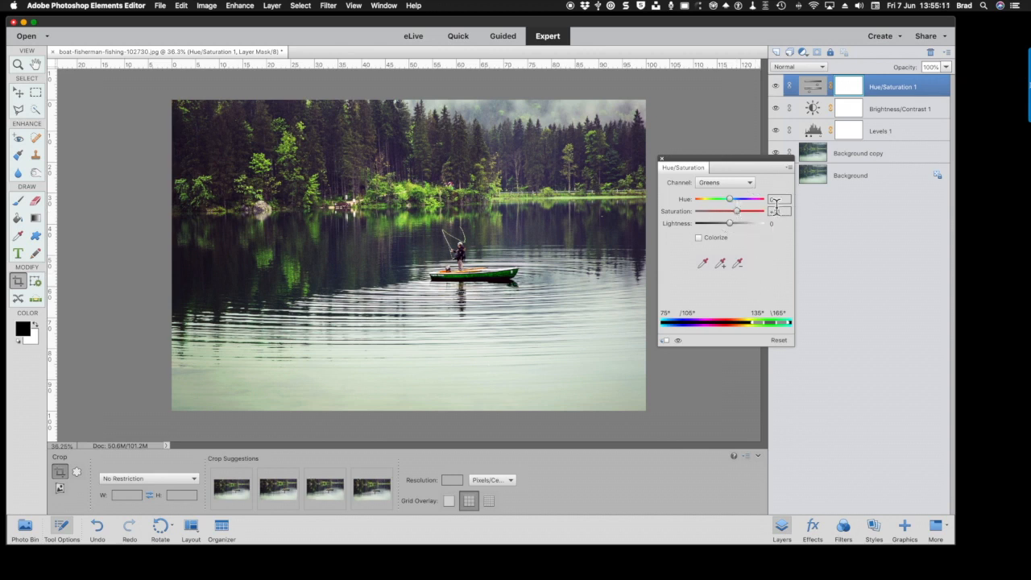
{"action": "left_click", "coordinate": [662, 159]}
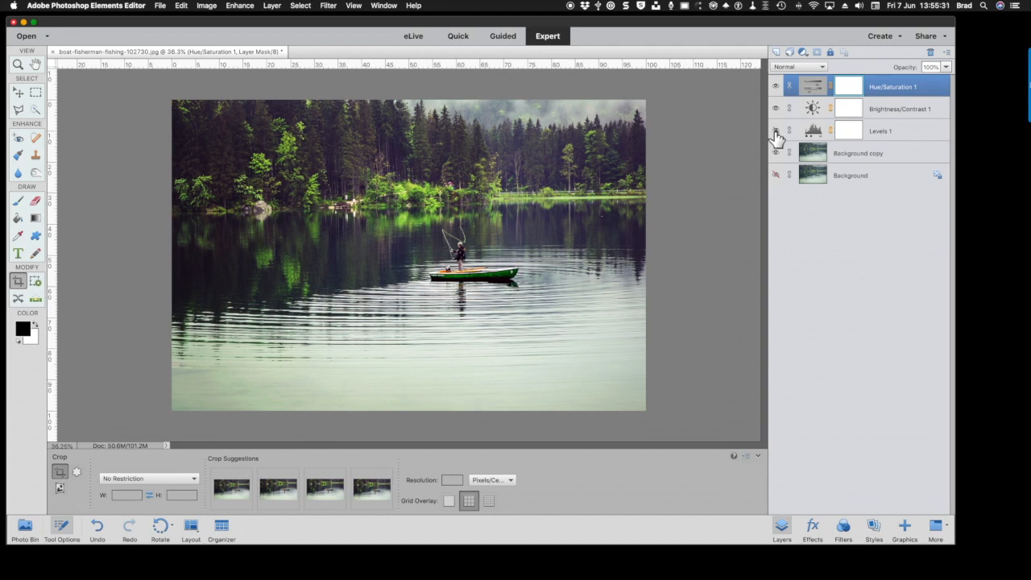
Toggle the visibility of the three adjustment layers to compare the photo with and without them, leaving all three hidden
{"action": "left_click", "coordinate": [776, 111]}
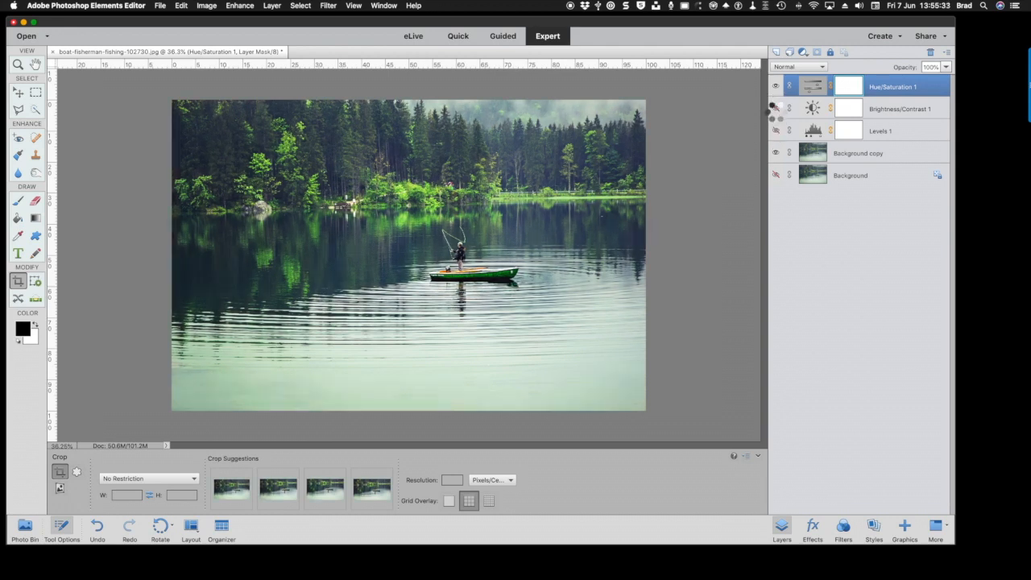
{"action": "left_click", "coordinate": [776, 87]}
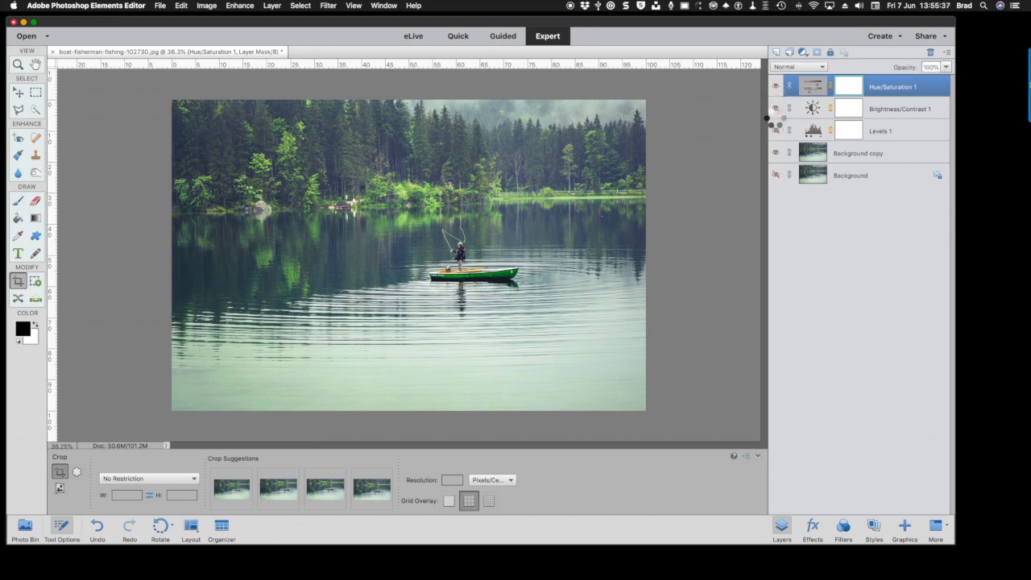
{"action": "left_click", "coordinate": [776, 131]}
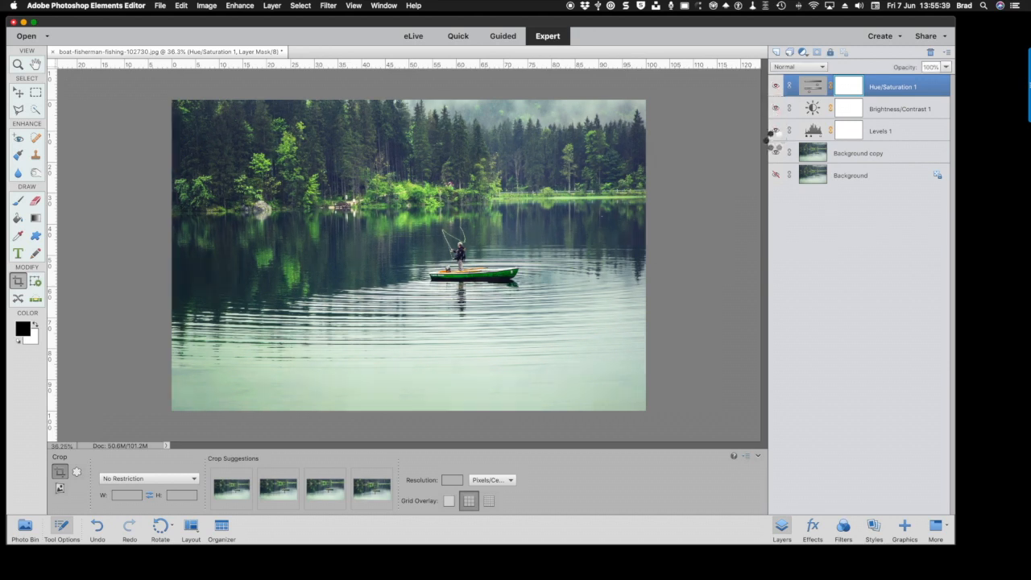
{"action": "left_click", "coordinate": [776, 131]}
{"action": "left_click_drag", "start_coordinate": [776, 133], "coordinate": [776, 89]}
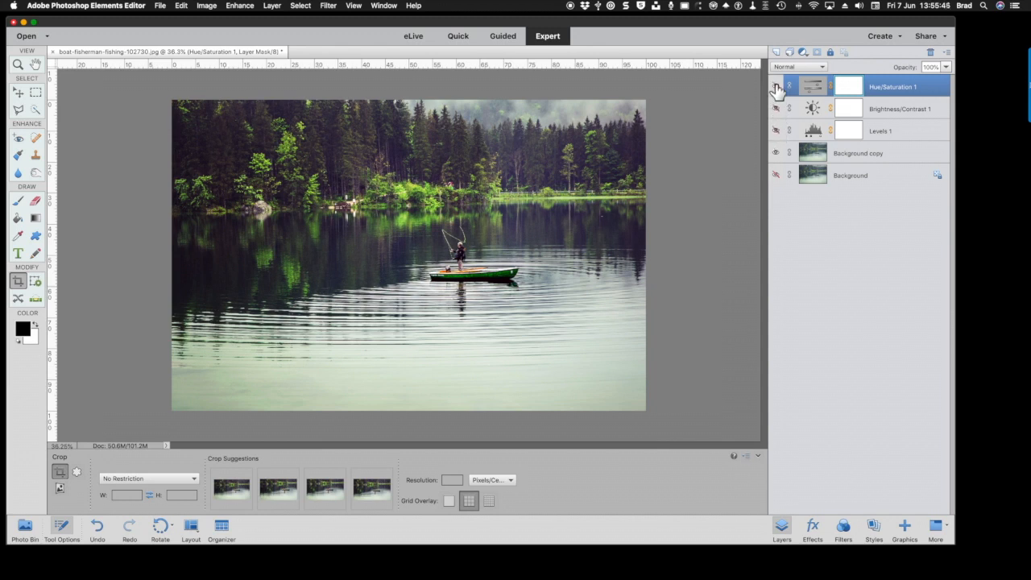
{"action": "left_click", "coordinate": [777, 87]}
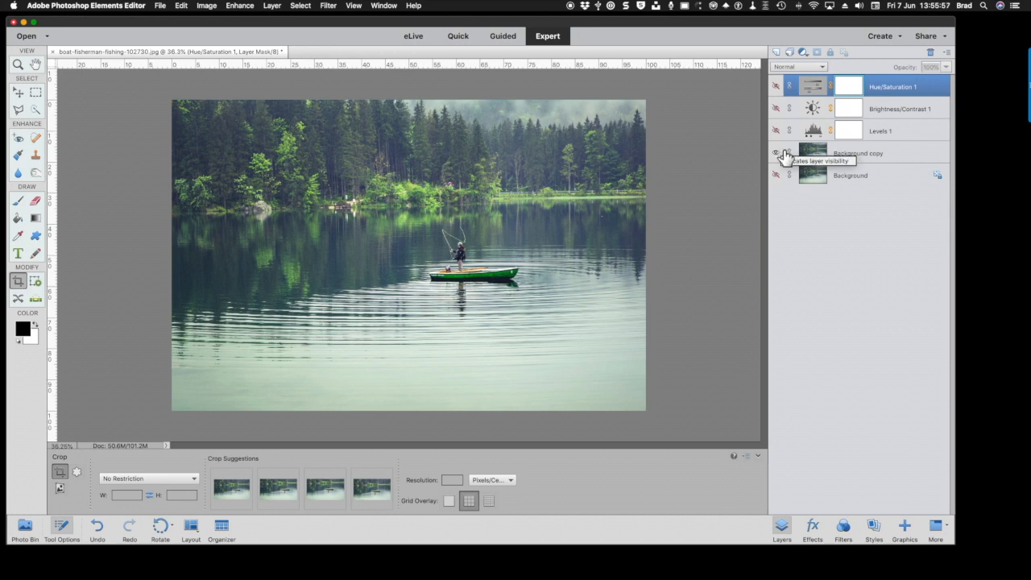
Select the Background copy layer and show the Levels, Brightness/Contrast and Hue/Saturation layers again
{"action": "left_click", "coordinate": [815, 159]}
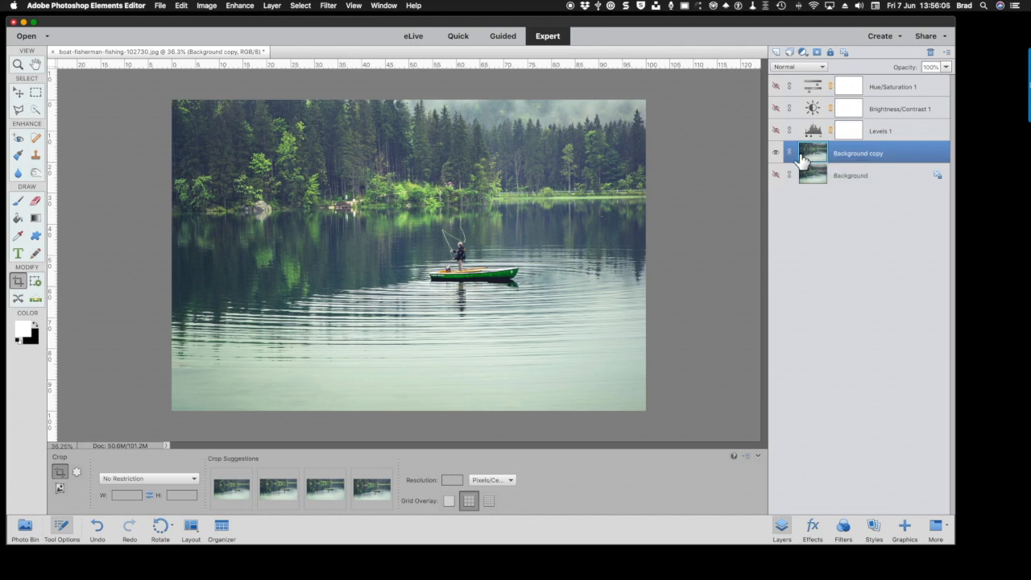
{"action": "left_click", "coordinate": [775, 130]}
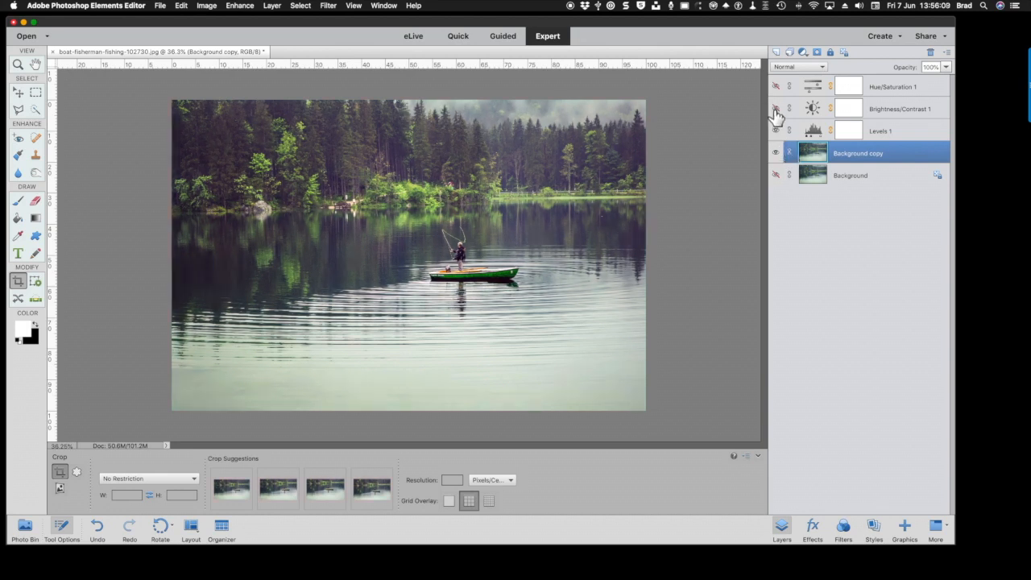
{"action": "left_click", "coordinate": [776, 86]}
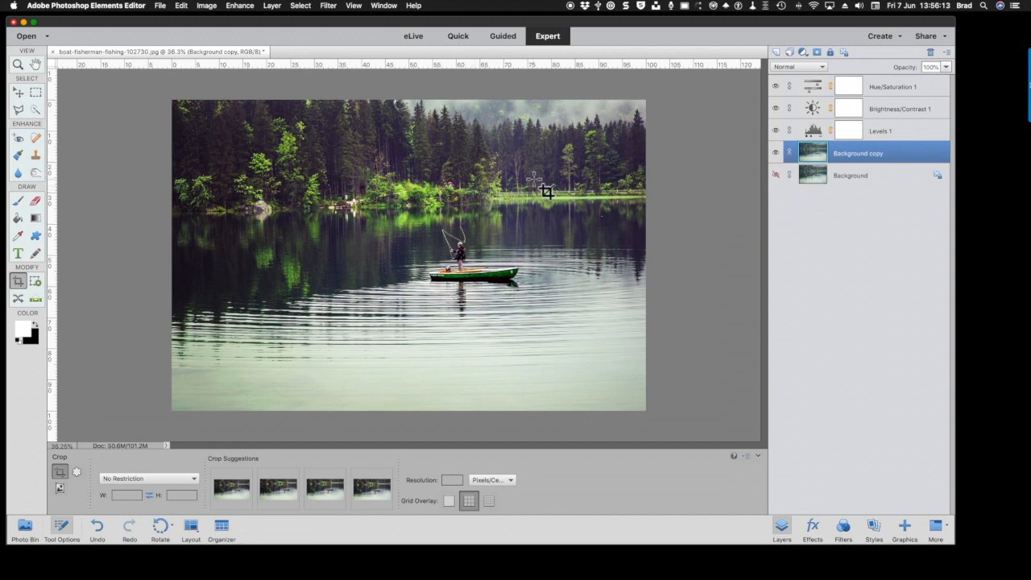
Compare the original Background with the straightened Background copy by toggling their visibility, leaving only the Background layer hidden
{"action": "left_click", "coordinate": [777, 177]}
{"action": "left_click", "coordinate": [776, 154]}
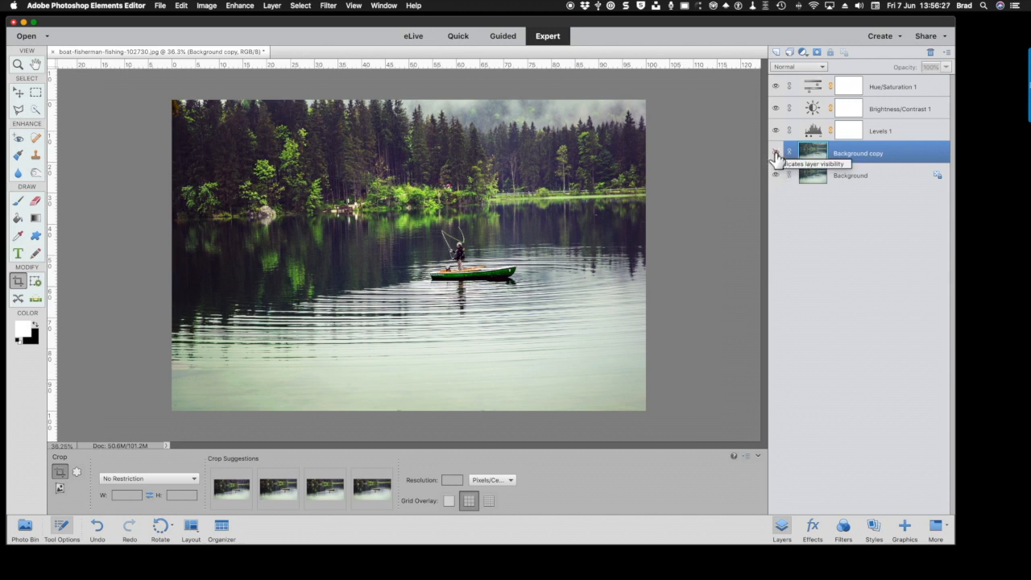
{"action": "left_click", "coordinate": [775, 154]}
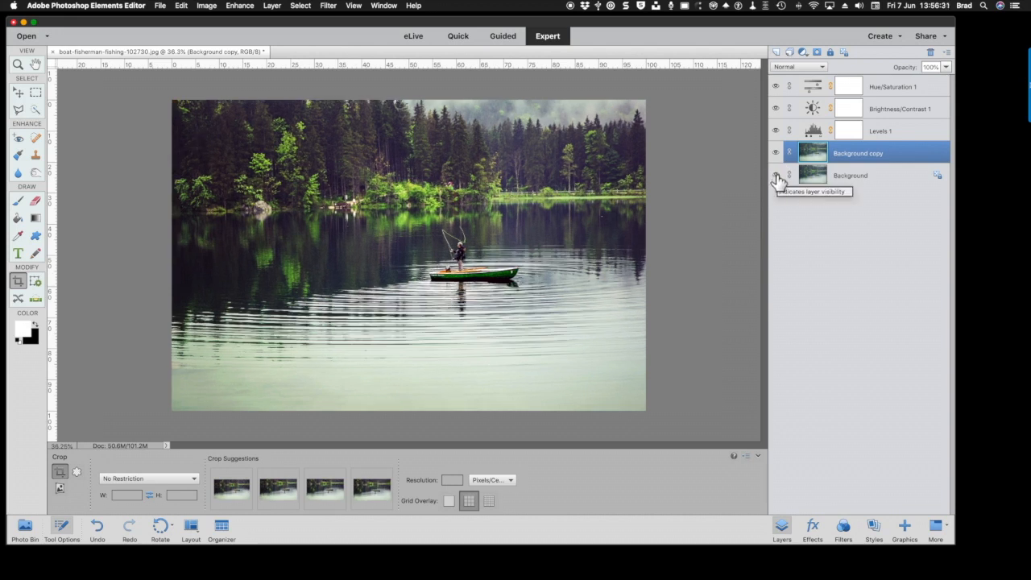
{"action": "left_click", "coordinate": [776, 176]}
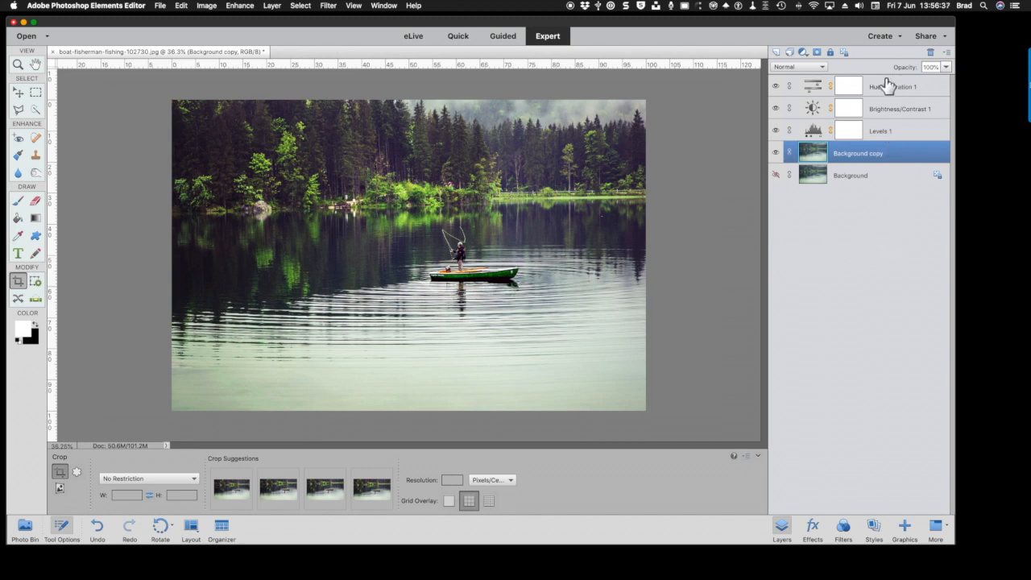
{"action": "right_click", "coordinate": [878, 154]}
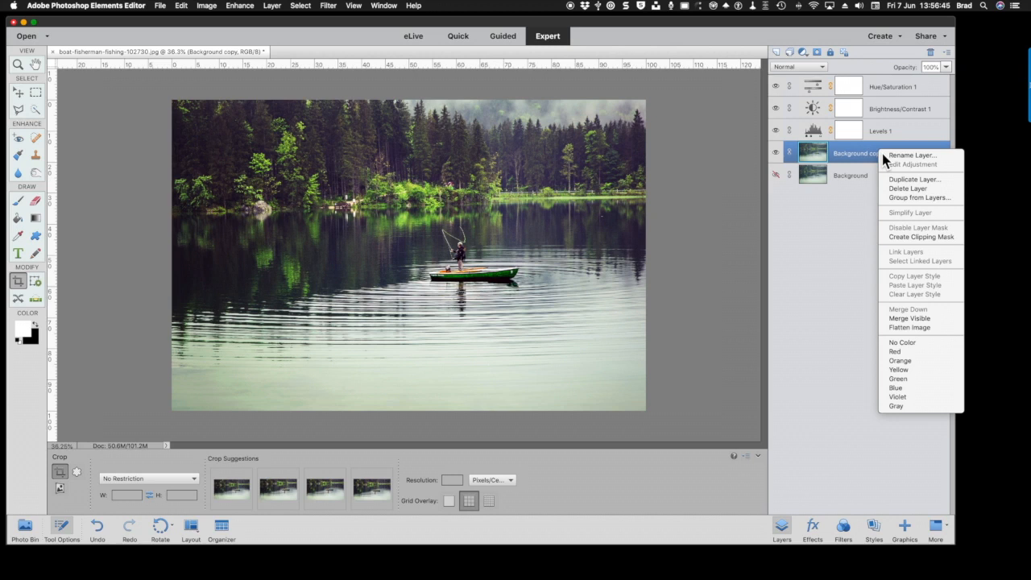
{"action": "left_click", "coordinate": [851, 354]}
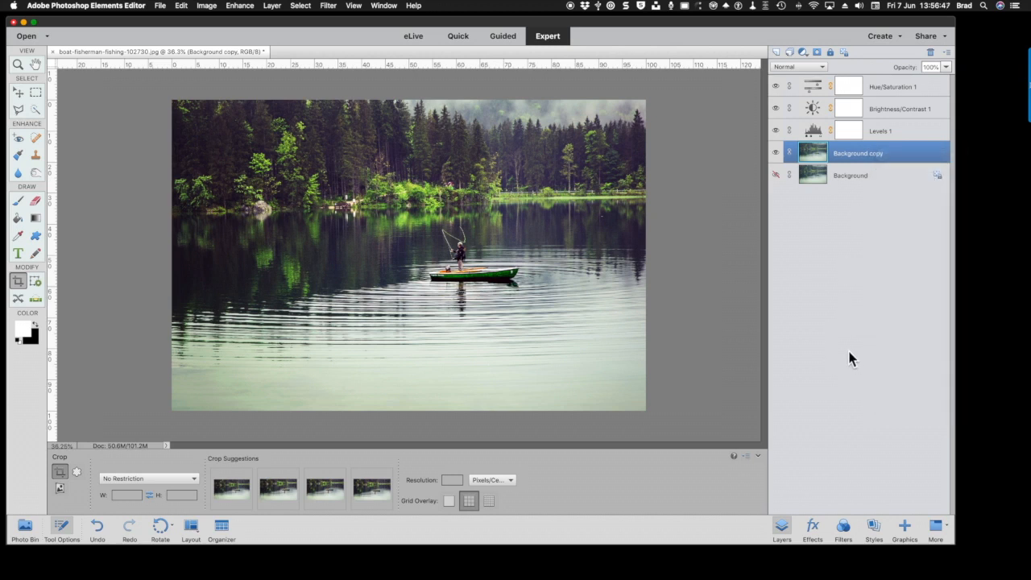
Examine the Save As settings and the available file formats for the layered photo, and close without saving
{"action": "left_click", "coordinate": [160, 6]}
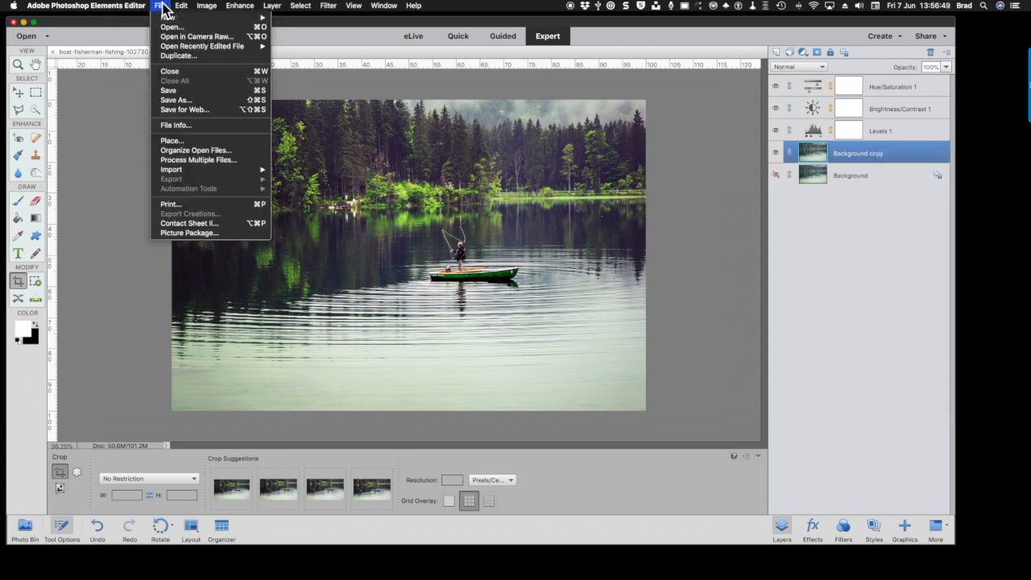
{"action": "left_click", "coordinate": [173, 100]}
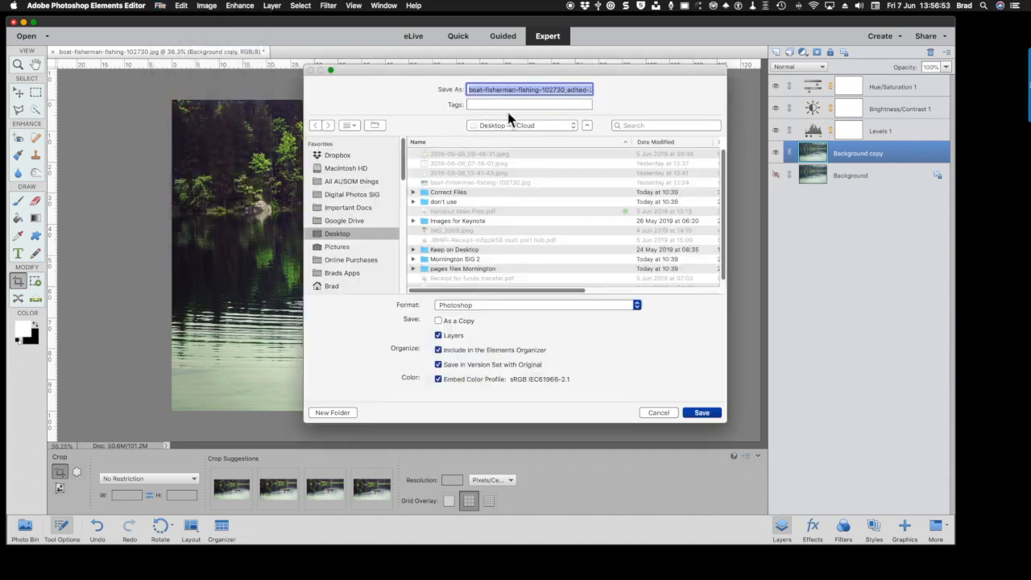
{"action": "left_click", "coordinate": [507, 312]}
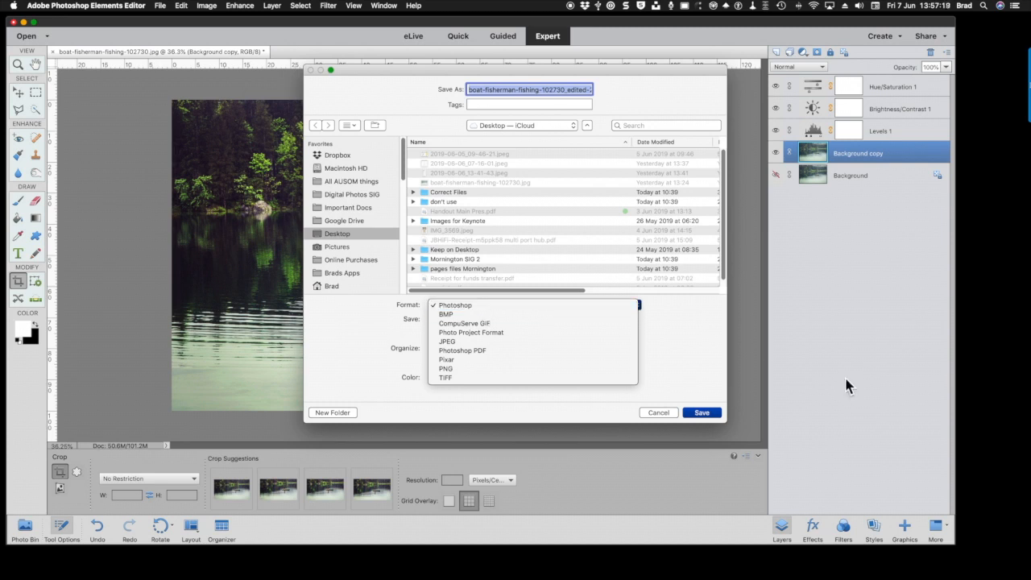
{"action": "left_click", "coordinate": [659, 418]}
{"action": "left_click", "coordinate": [803, 417]}
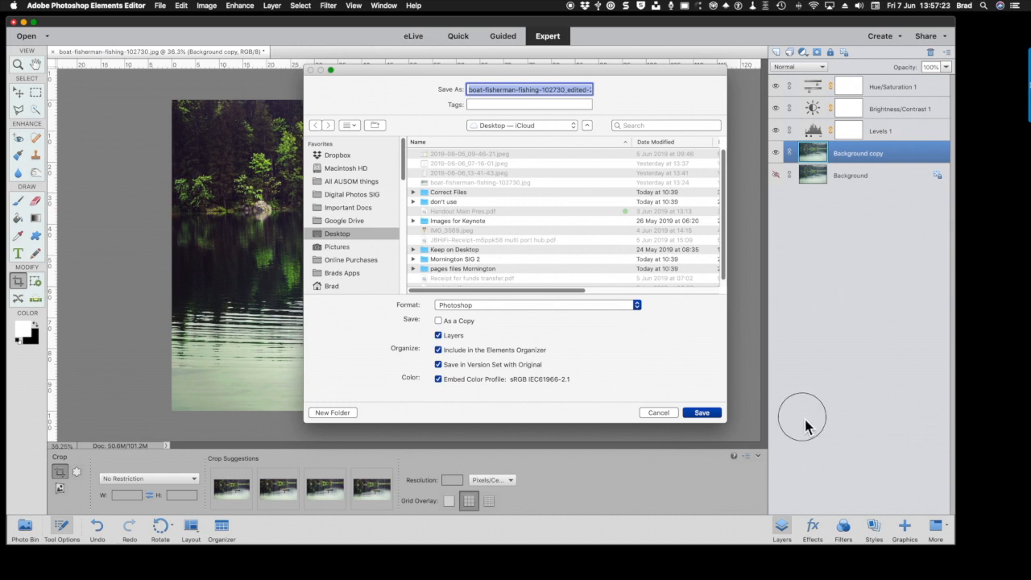
{"action": "left_click", "coordinate": [664, 414]}
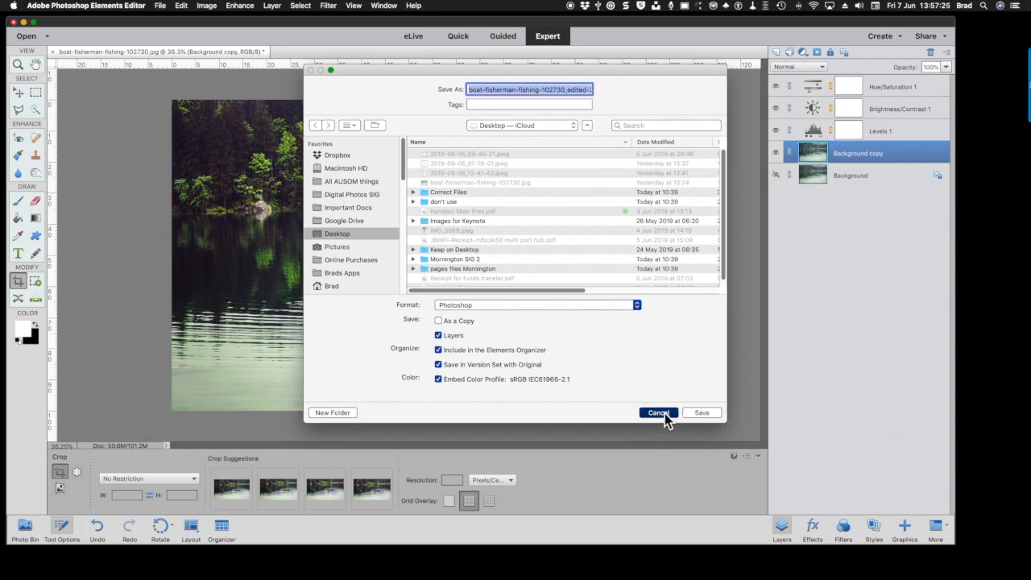